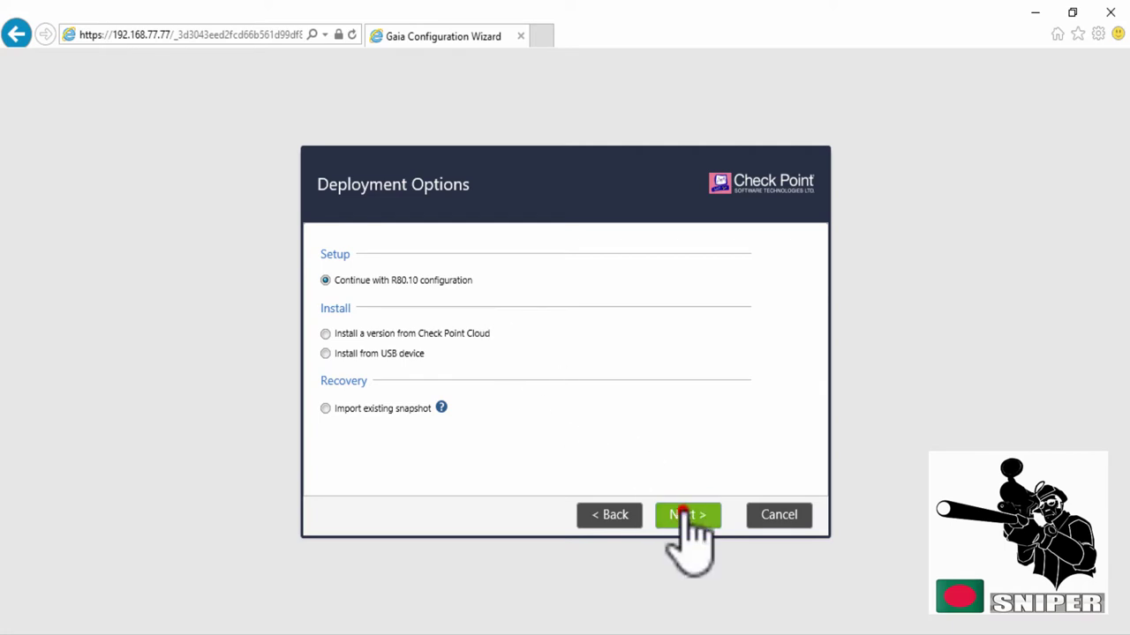
Continue with the R80.10 configuration and manually configure internet interface eth1 with IPv4 address 192.168.99.69 and subnet mask 255.255.255.0.
left_click(684, 515)
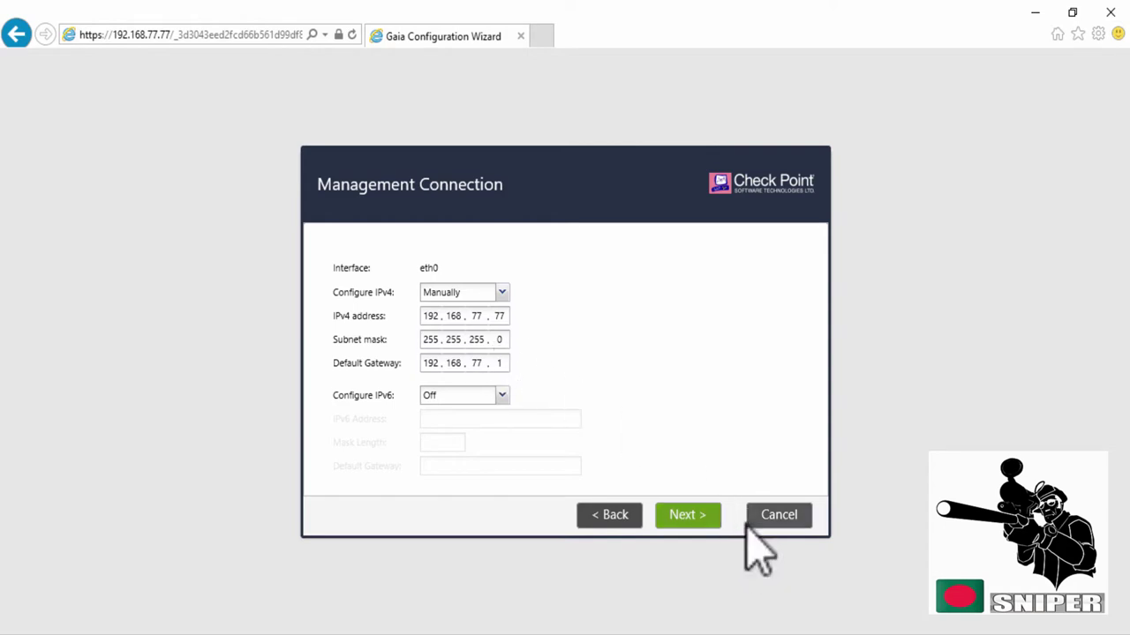
left_click(675, 516)
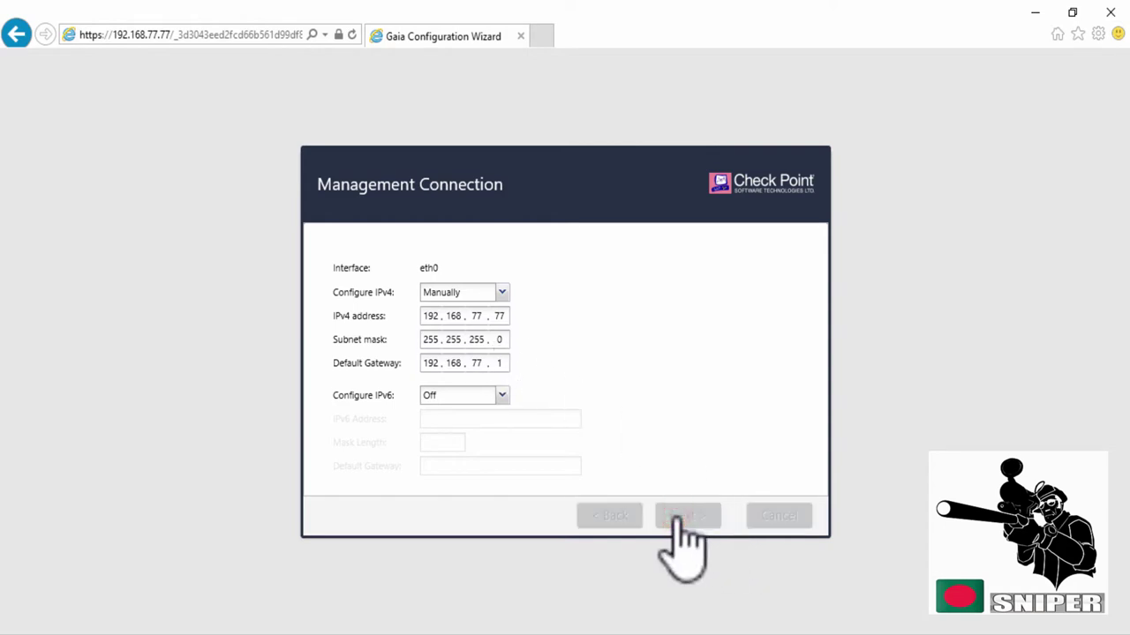
left_click(503, 324)
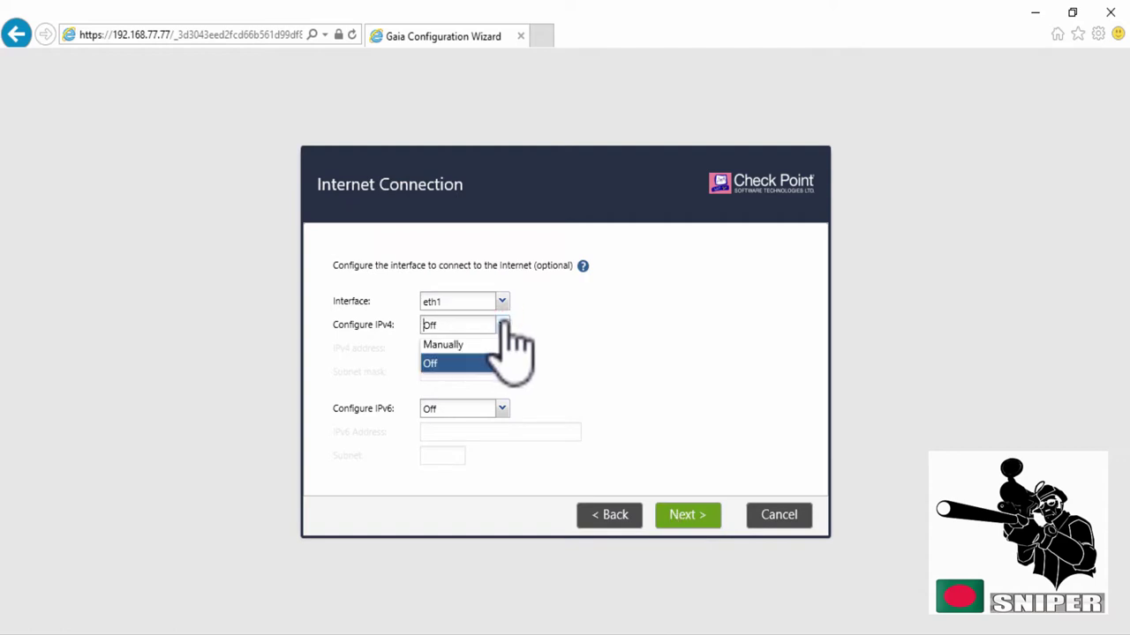
left_click(467, 343)
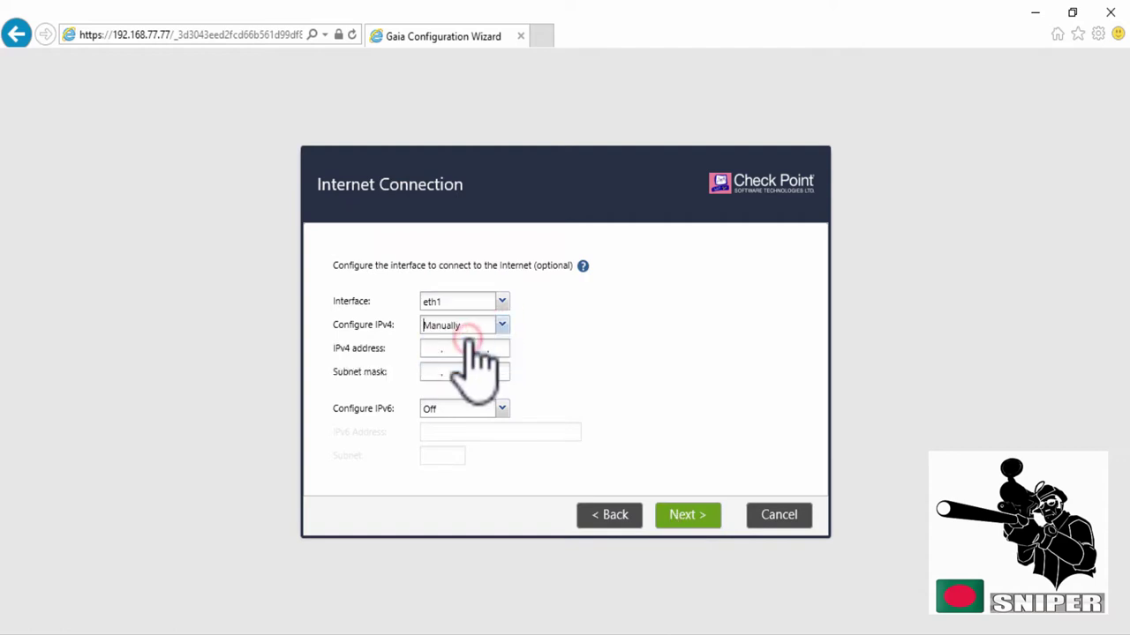
left_click(513, 324)
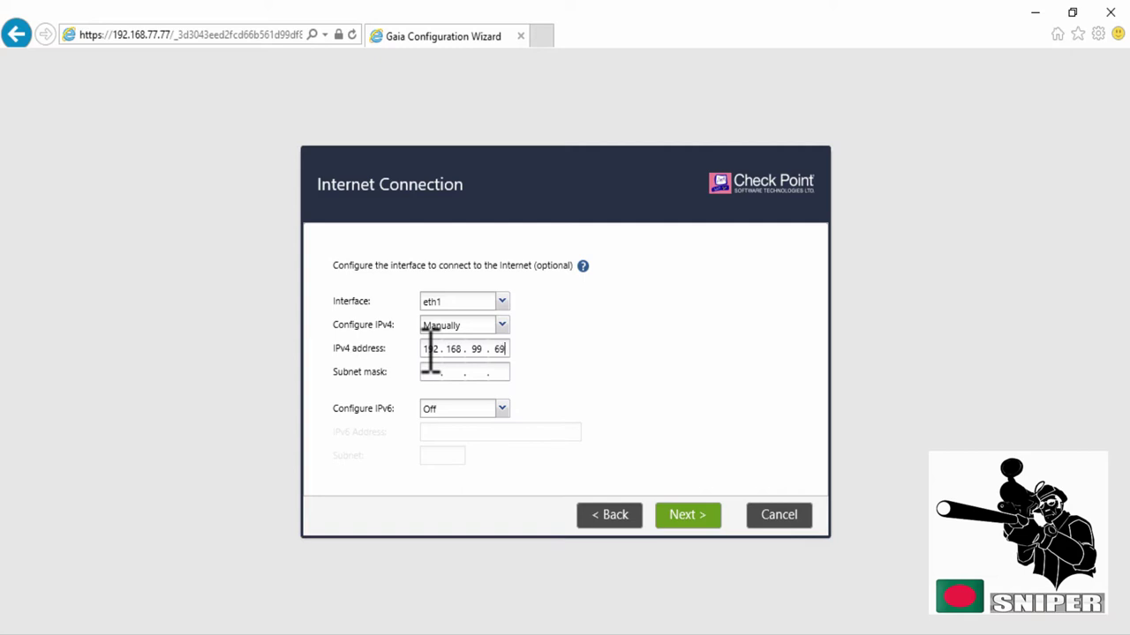
left_click(433, 371)
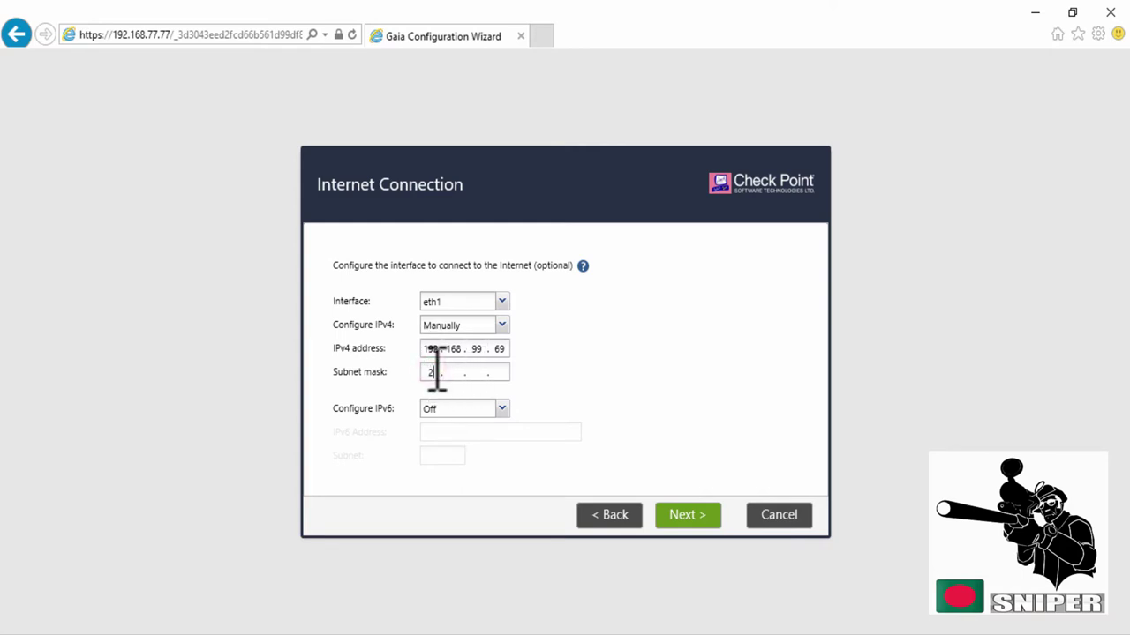
type("255 . 255 . 255")
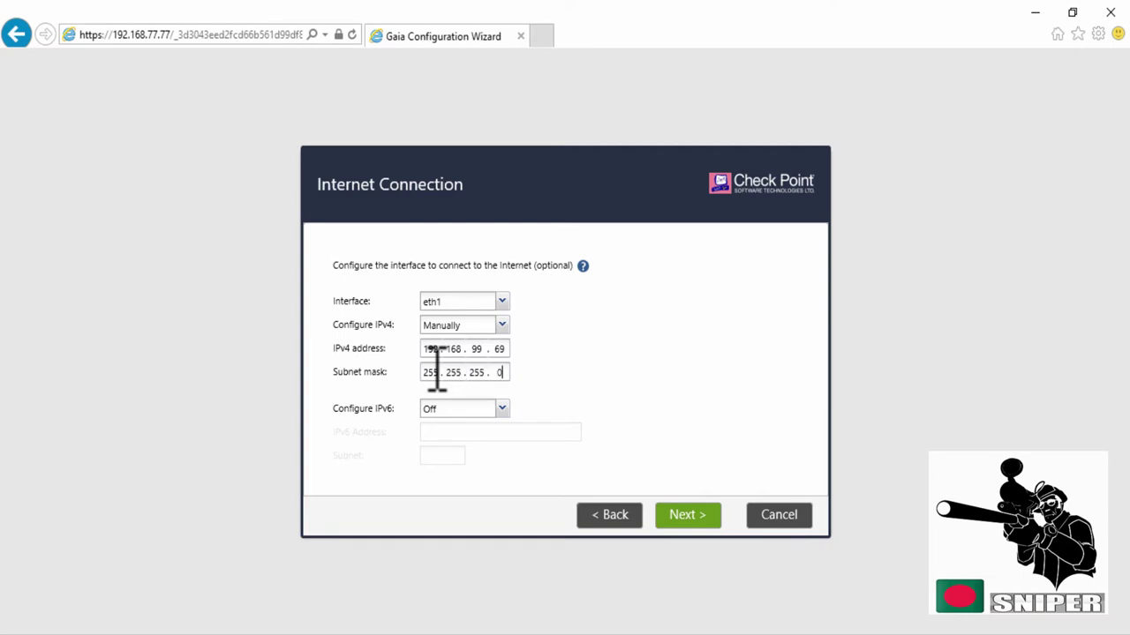
left_click(691, 510)
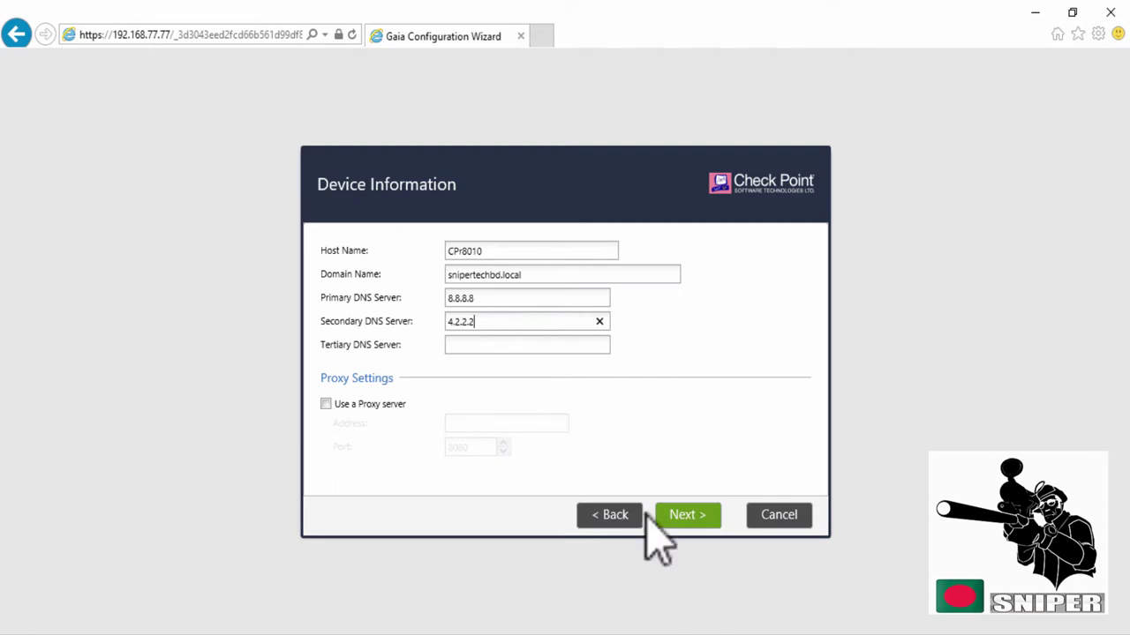
Set host name CPr8010, domain snipertechbd.local and DNS servers 8.8.8.8 and 4.2.2.2, and choose the Dhaka, Asia (GMT +6:00) time zone.
left_click(683, 516)
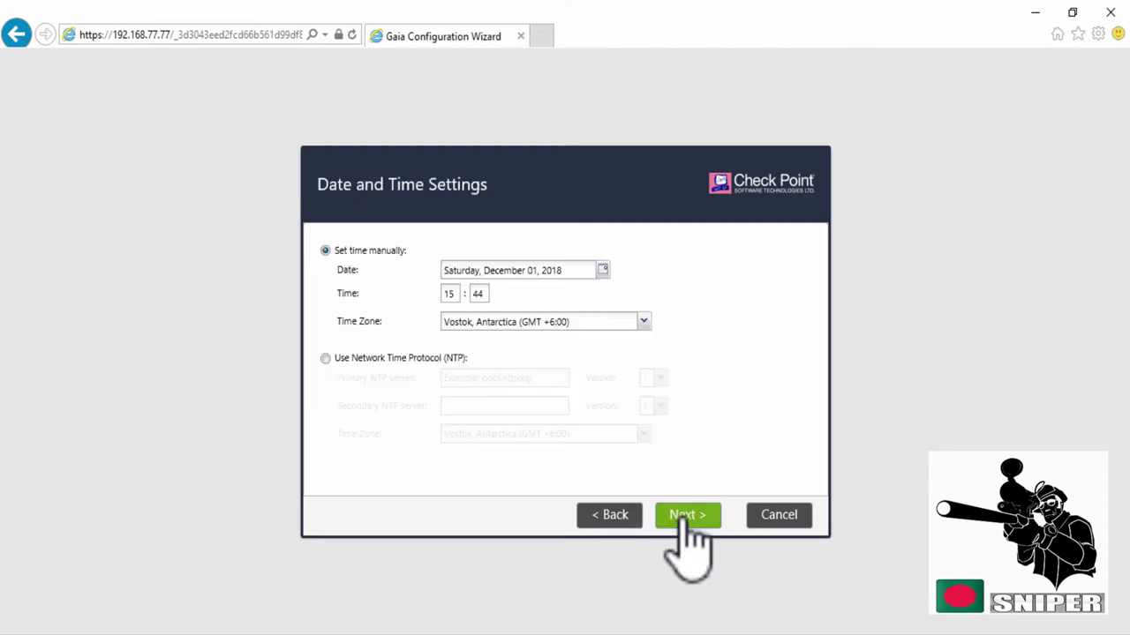
left_click(585, 321)
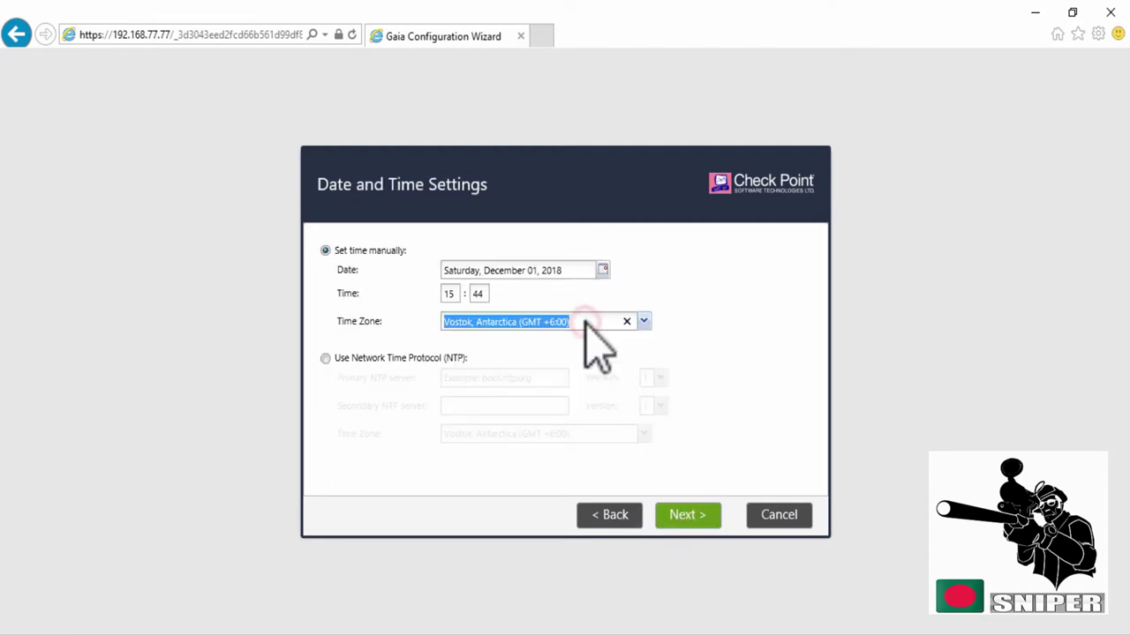
left_click(585, 323)
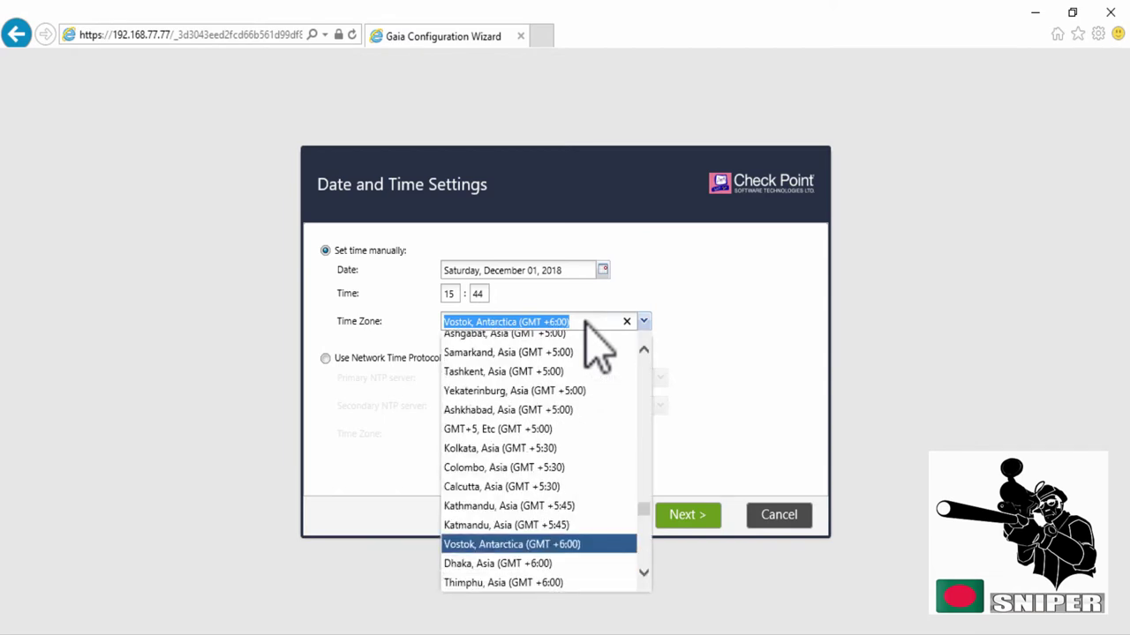
left_click(522, 561)
left_click(680, 515)
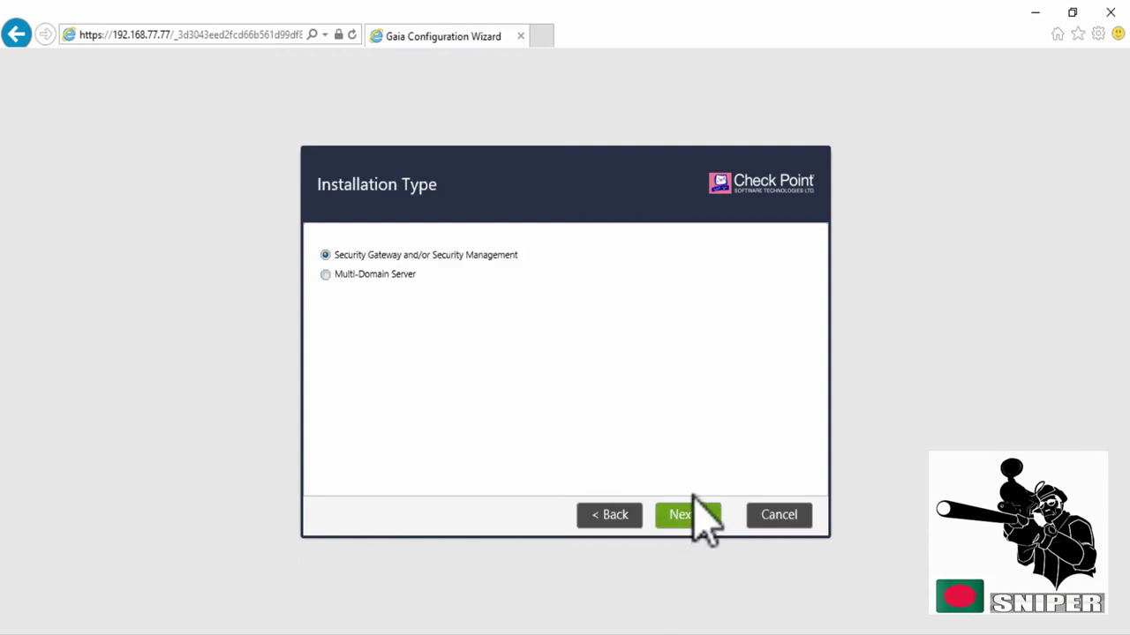
Accept Security Gateway and primary Security Management as products, using the Gaia administrator and allowing GUI clients from any IP address.
left_click(697, 517)
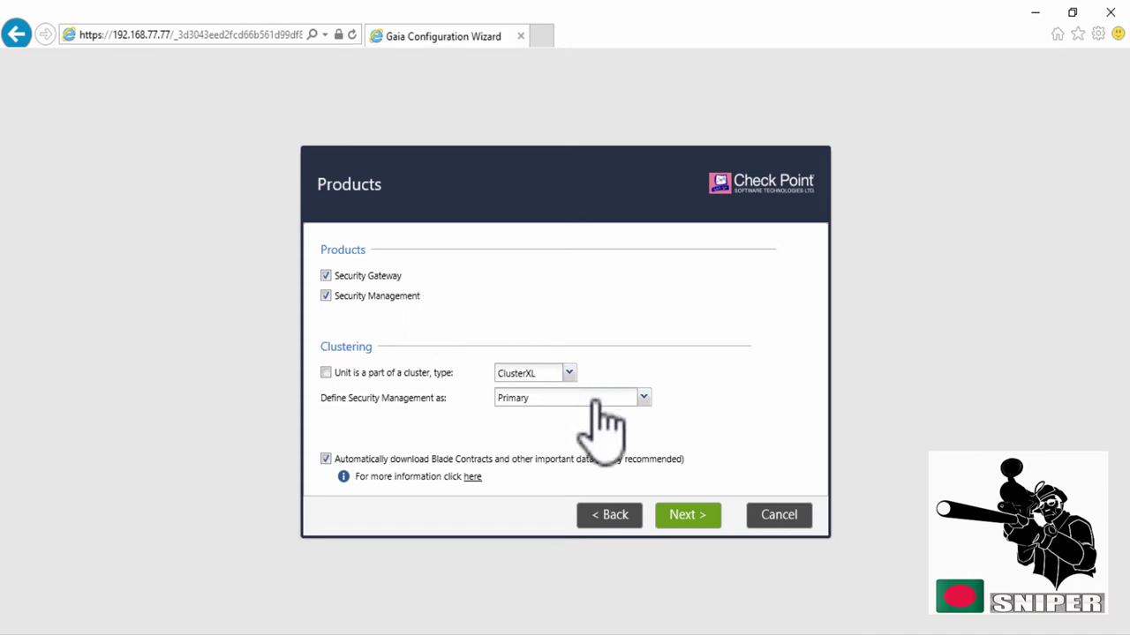
left_click(697, 518)
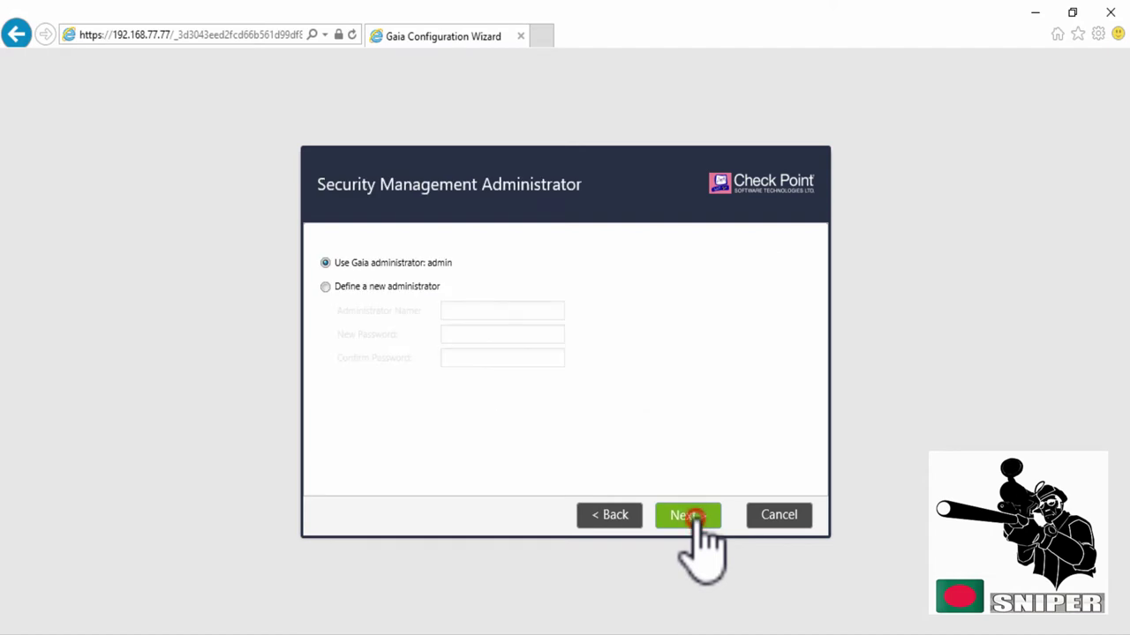
left_click(696, 517)
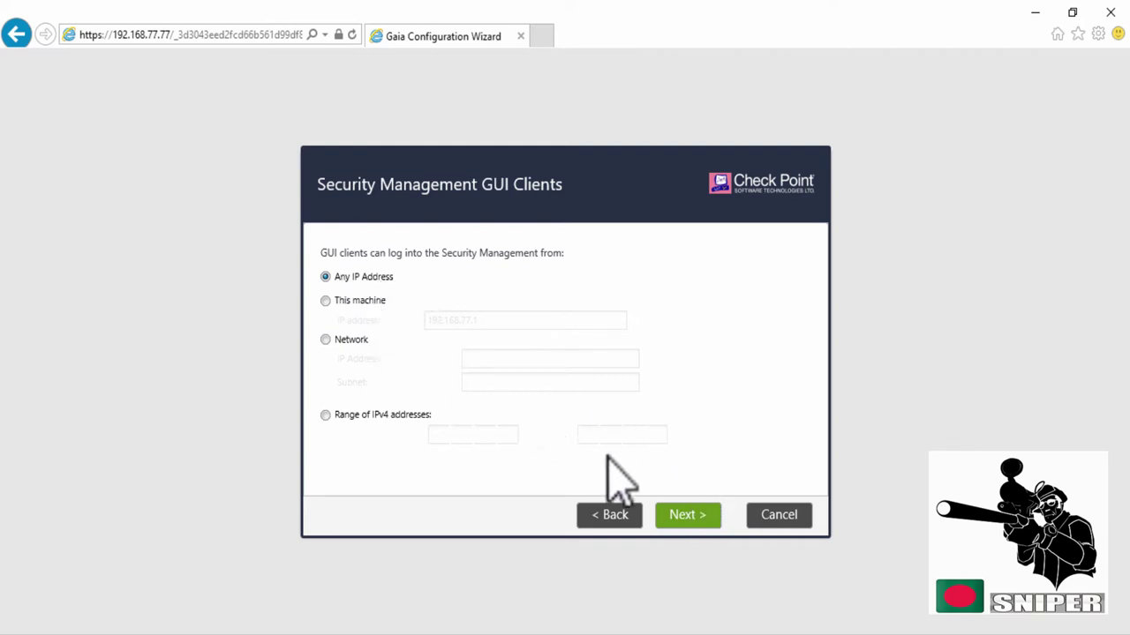
left_click(707, 521)
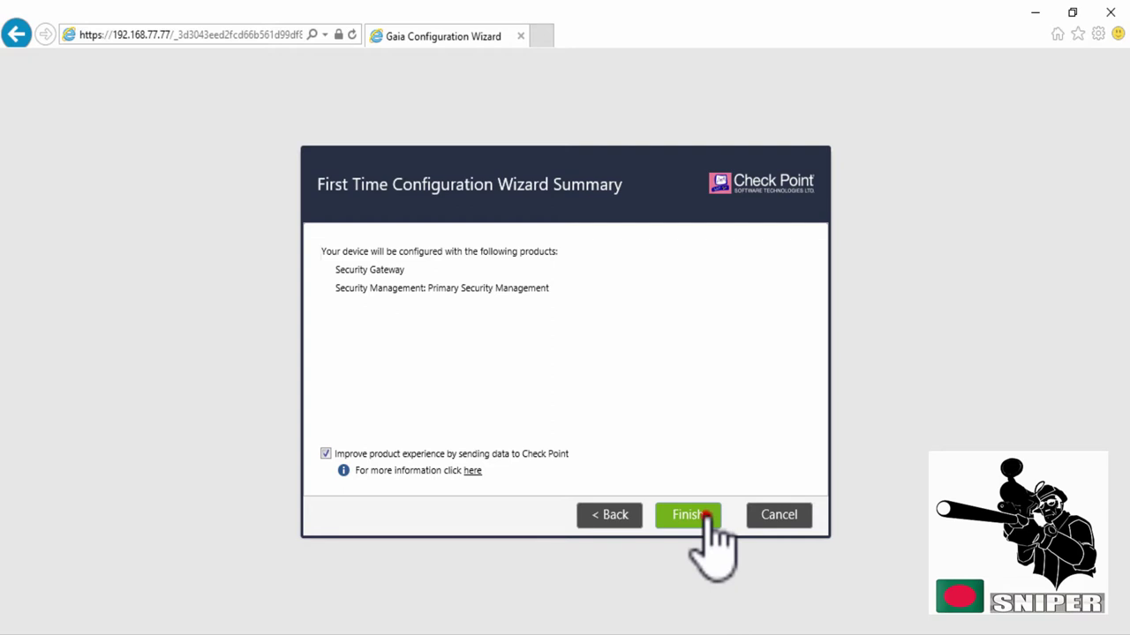
Finish the First Time Configuration Wizard, confirming the configuration process and the system restart.
left_click(706, 519)
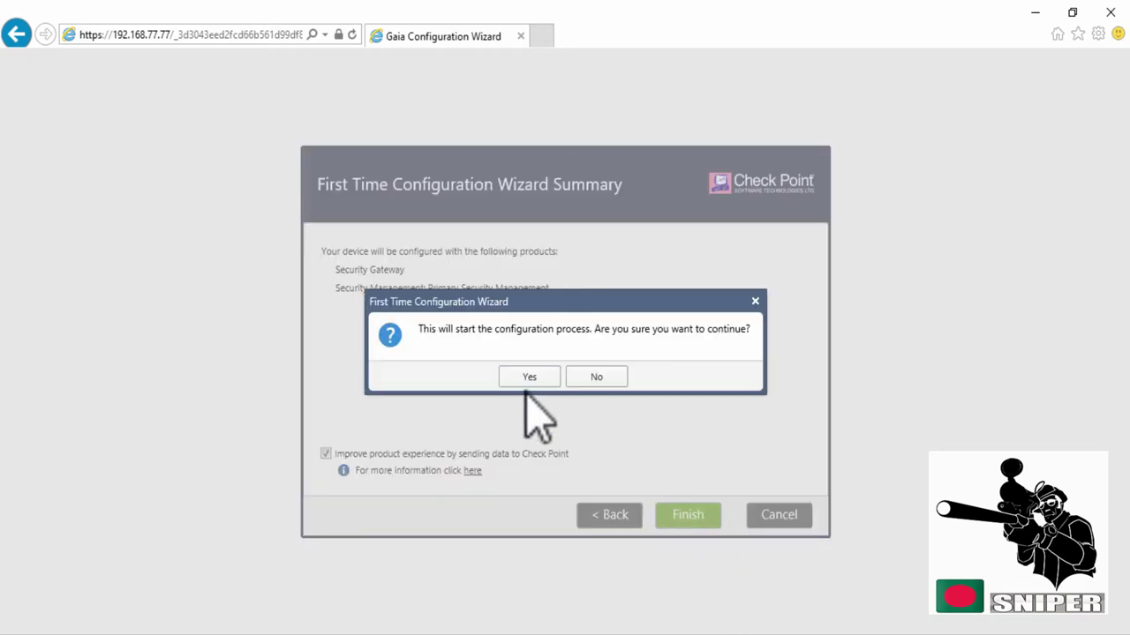
left_click(516, 378)
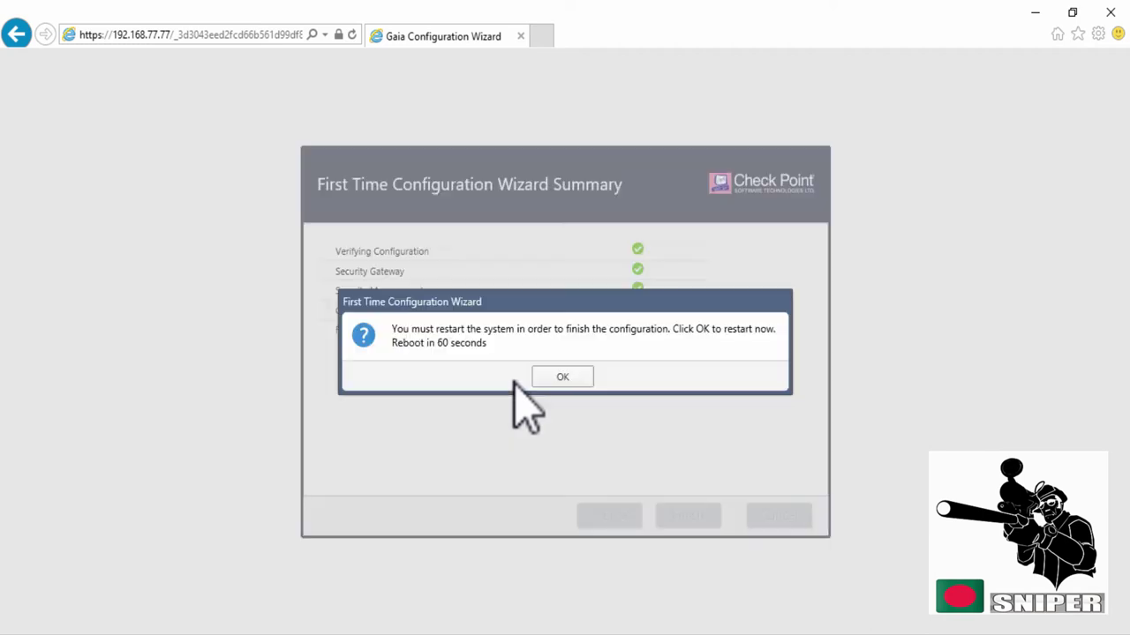
left_click(538, 374)
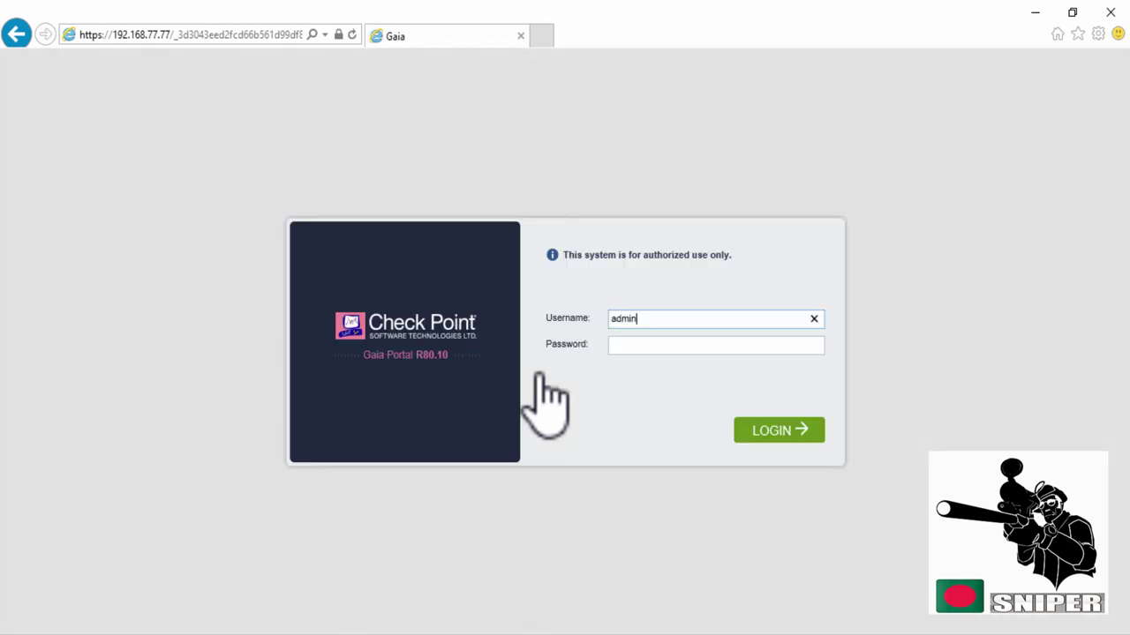
Log in to the Gaia Portal as admin with the account password.
key("Tab")
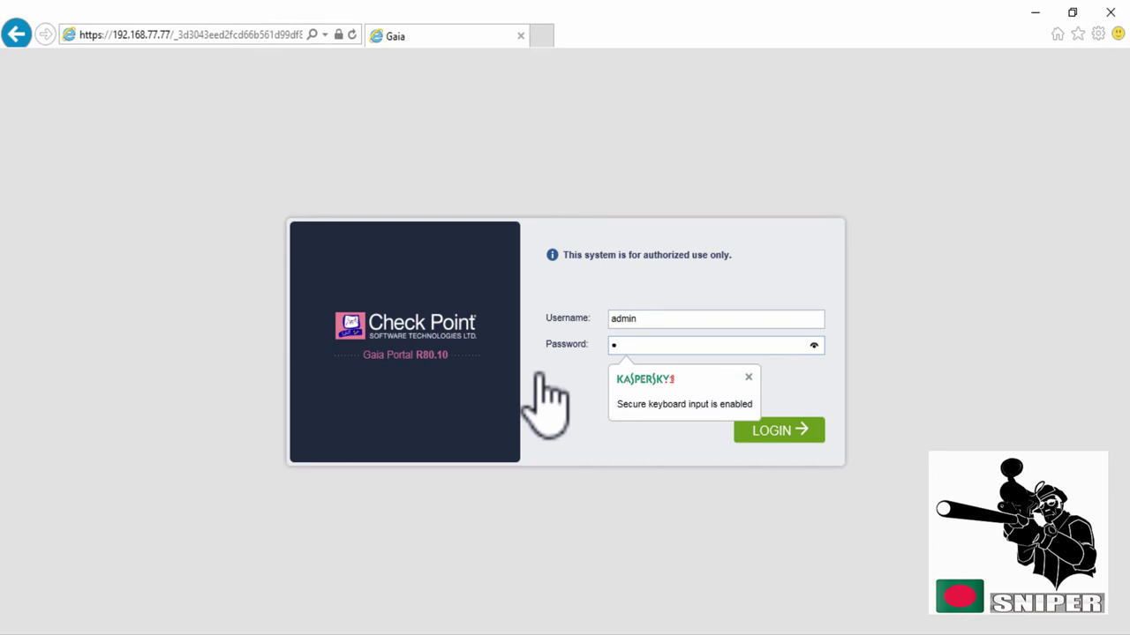
type("••••••••")
key("Return")
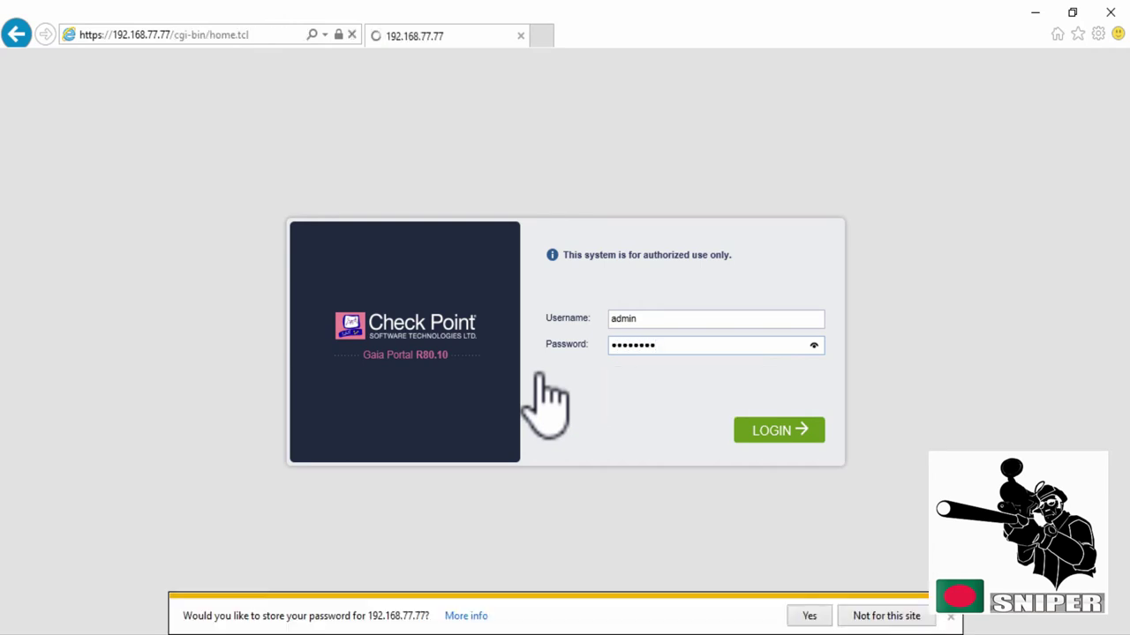
Log in to SmartConsole on 192.168.77.77 as admin with the account password, accept the server fingerprint, and dismiss the welcome information.
type("•••")
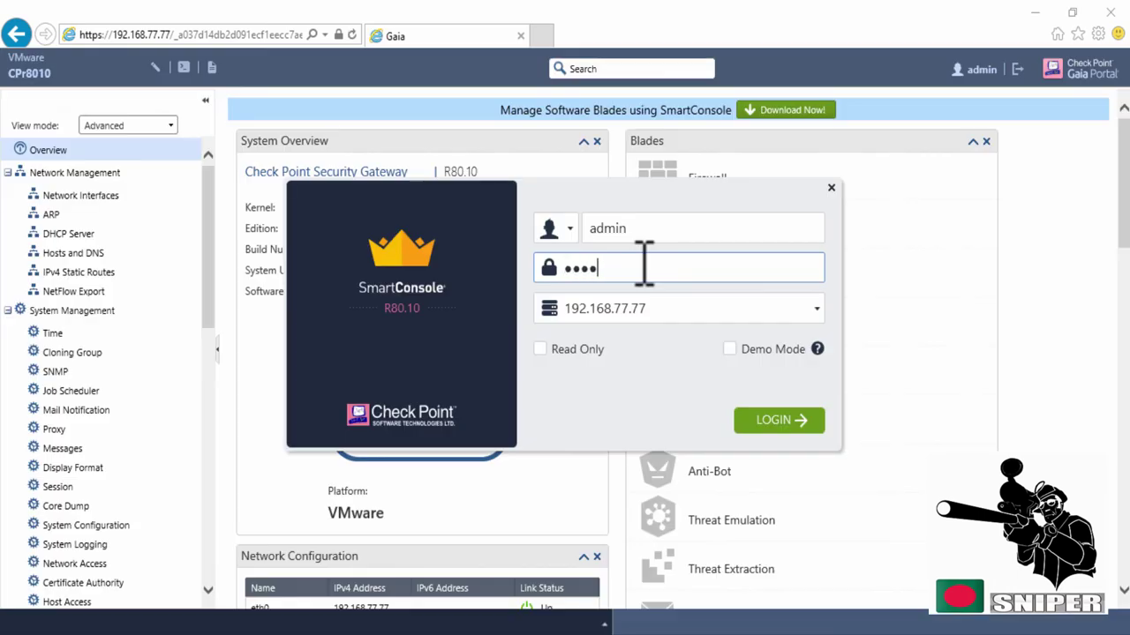
type("••")
left_click(772, 422)
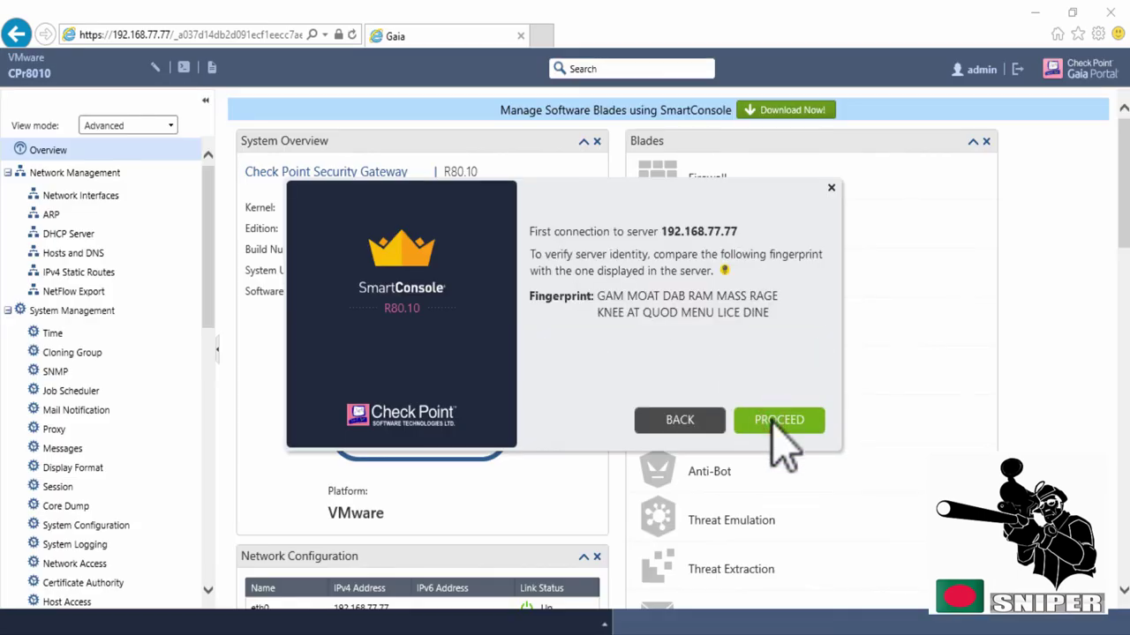
left_click(771, 422)
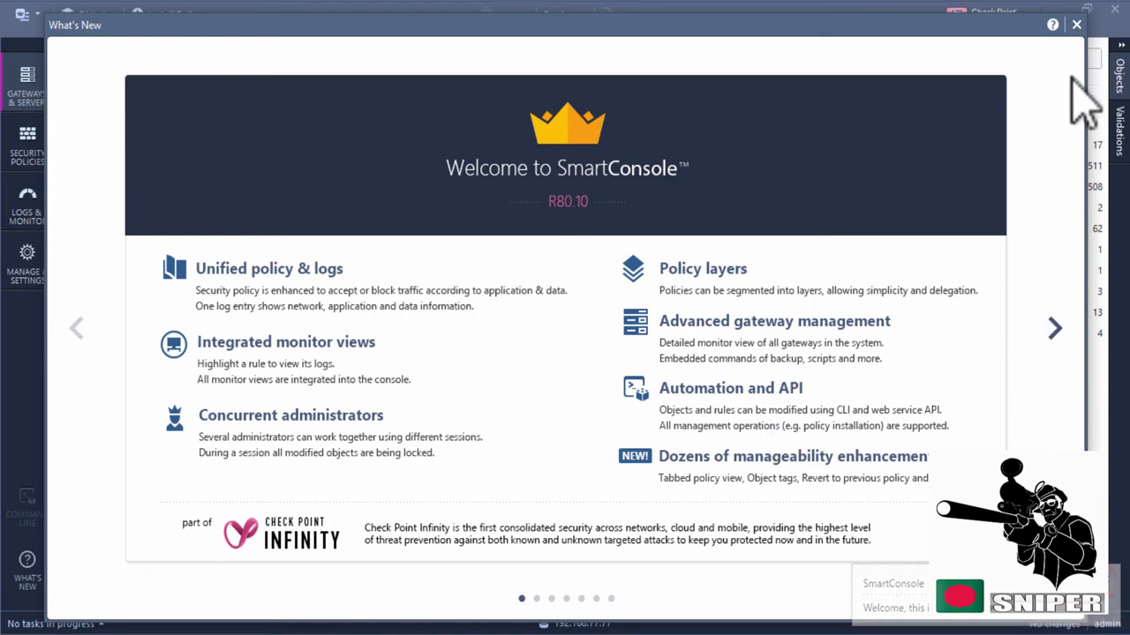
left_click(1076, 25)
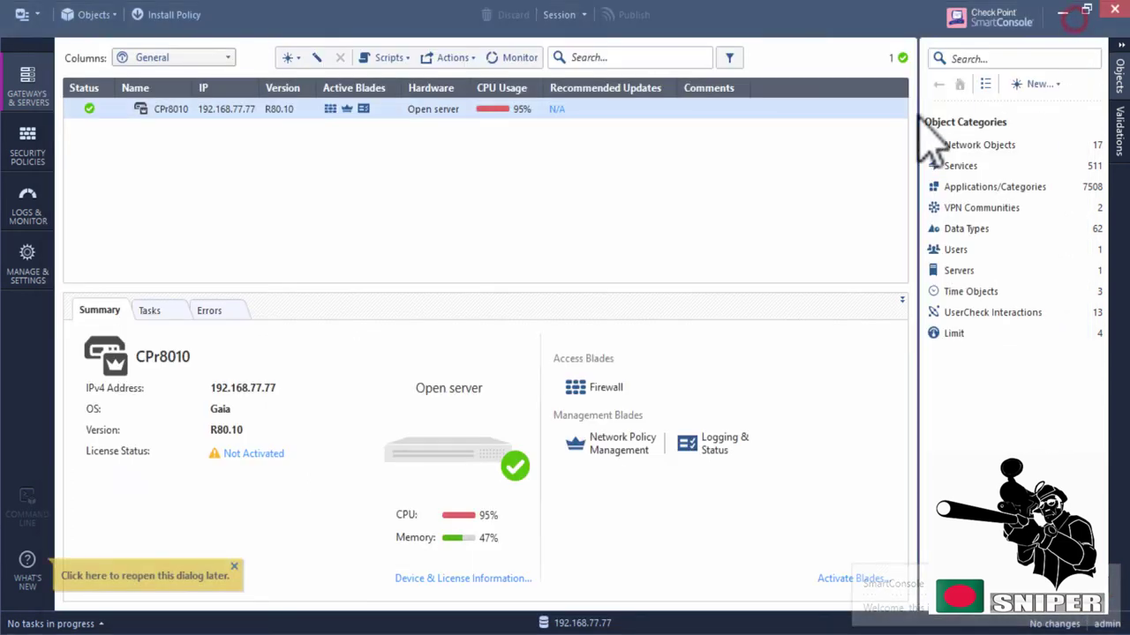
left_click(233, 566)
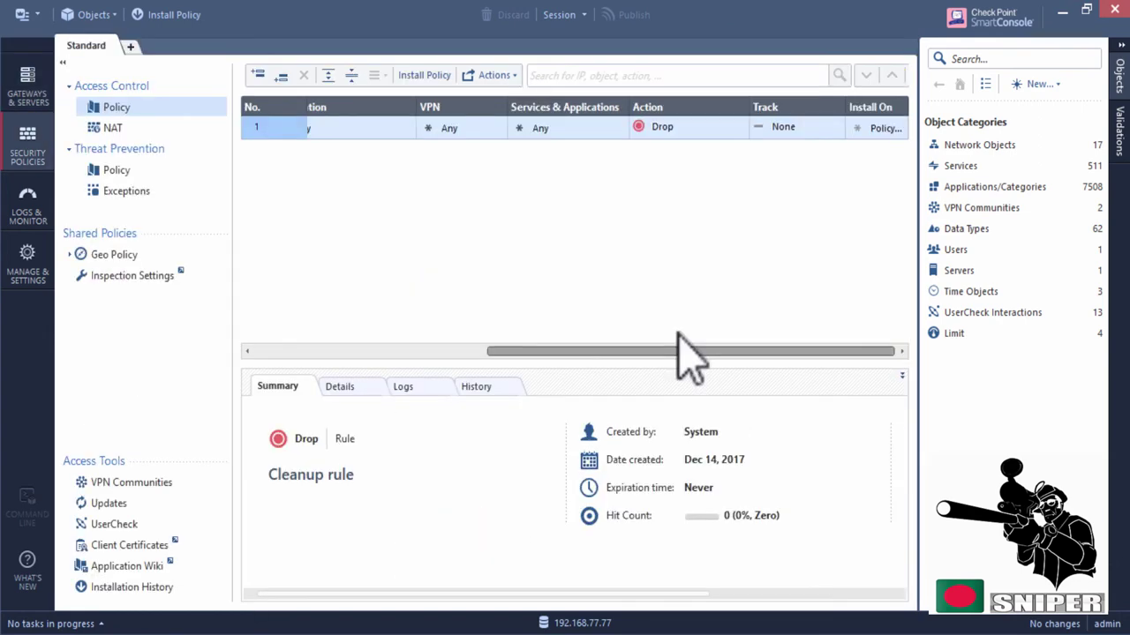
Rename the Cleanup rule in the Access Control policy to ALL_Permit.
left_click_drag(678, 335, 277, 346)
left_click(370, 121)
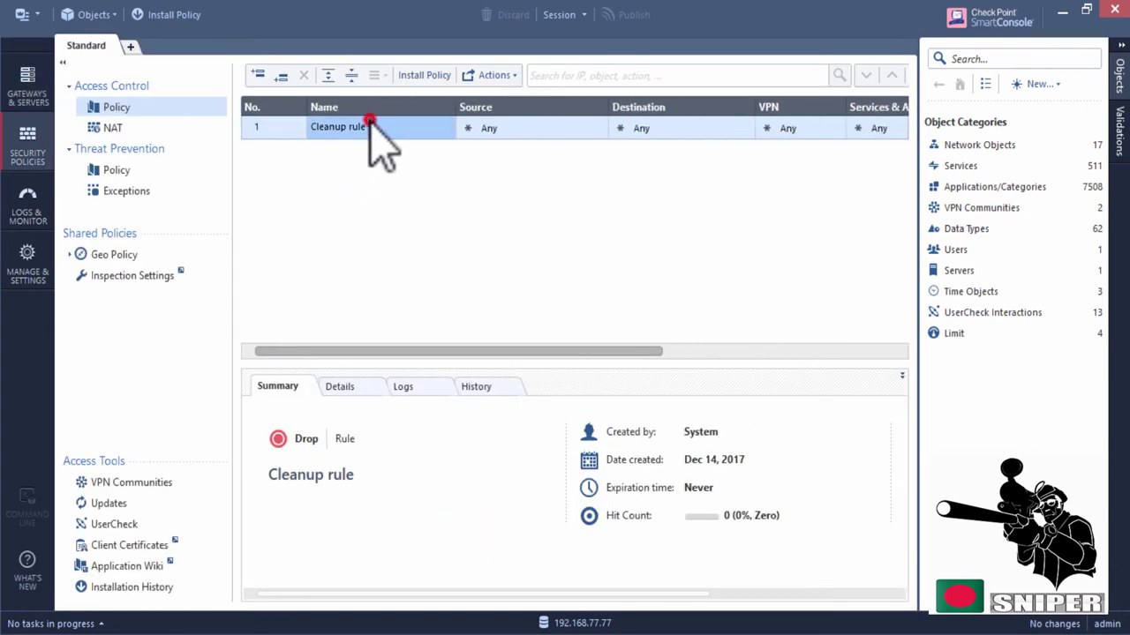
left_click(350, 121)
left_click_drag(373, 128, 313, 128)
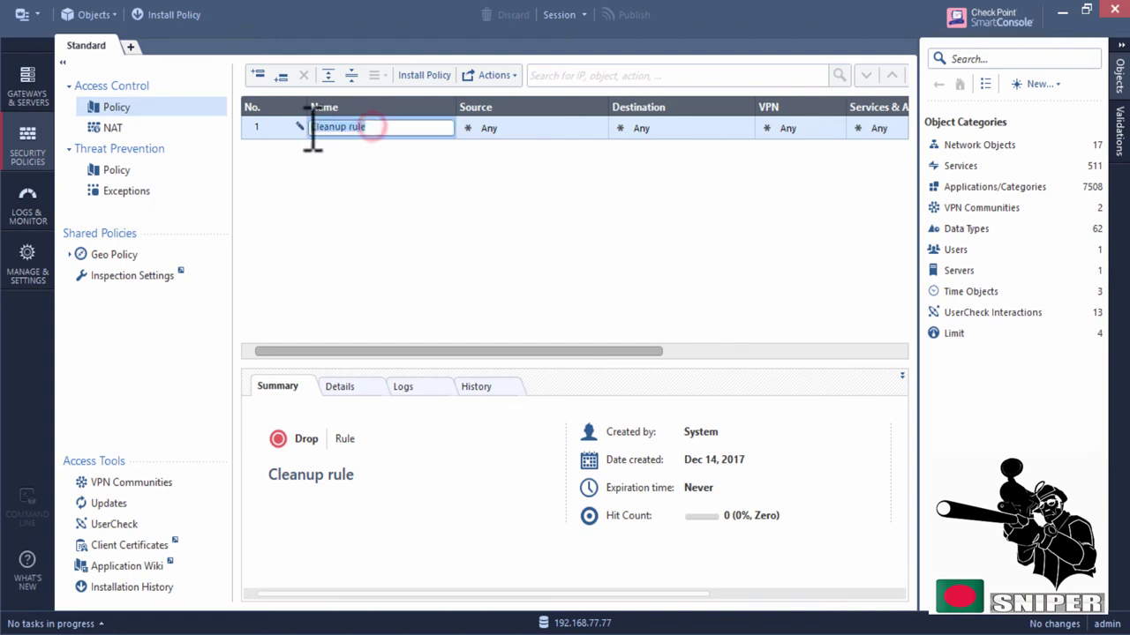
type("ALL_P")
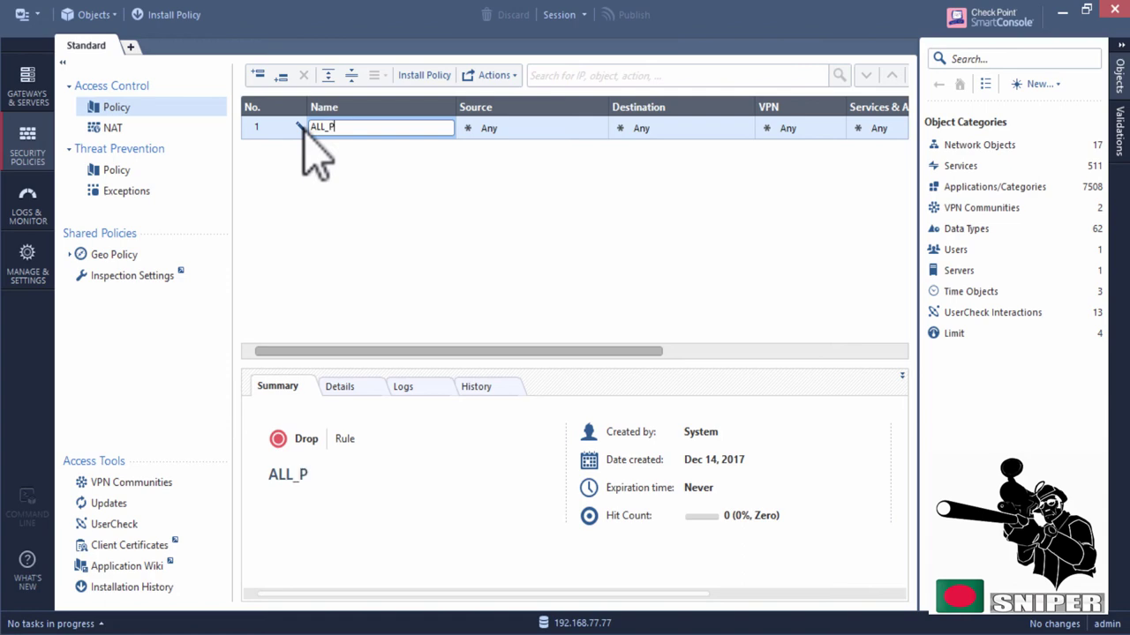
type("ermit")
left_click(488, 329)
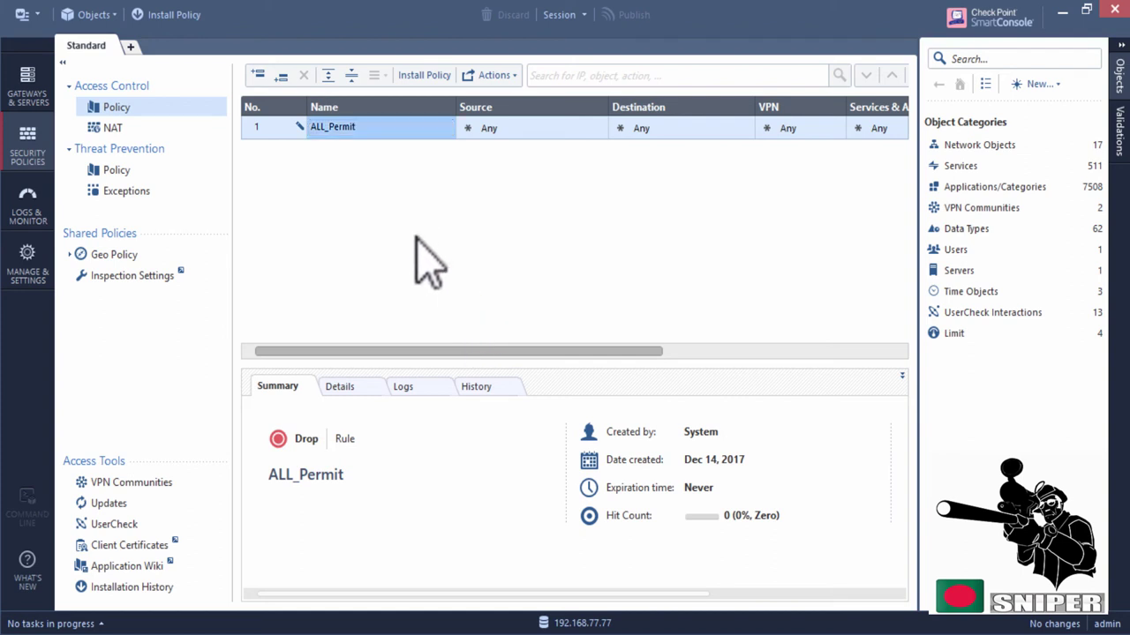
Set the ALL_Permit rule's action to Accept and its tracking to Log.
left_click_drag(459, 351, 732, 351)
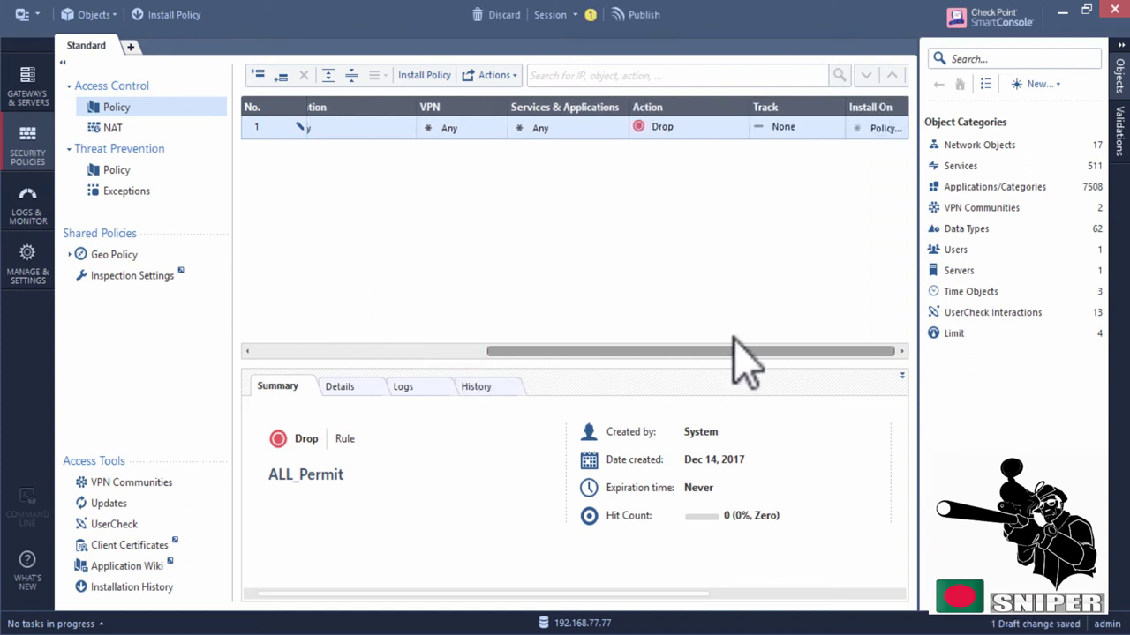
left_click(688, 129)
left_click(624, 146)
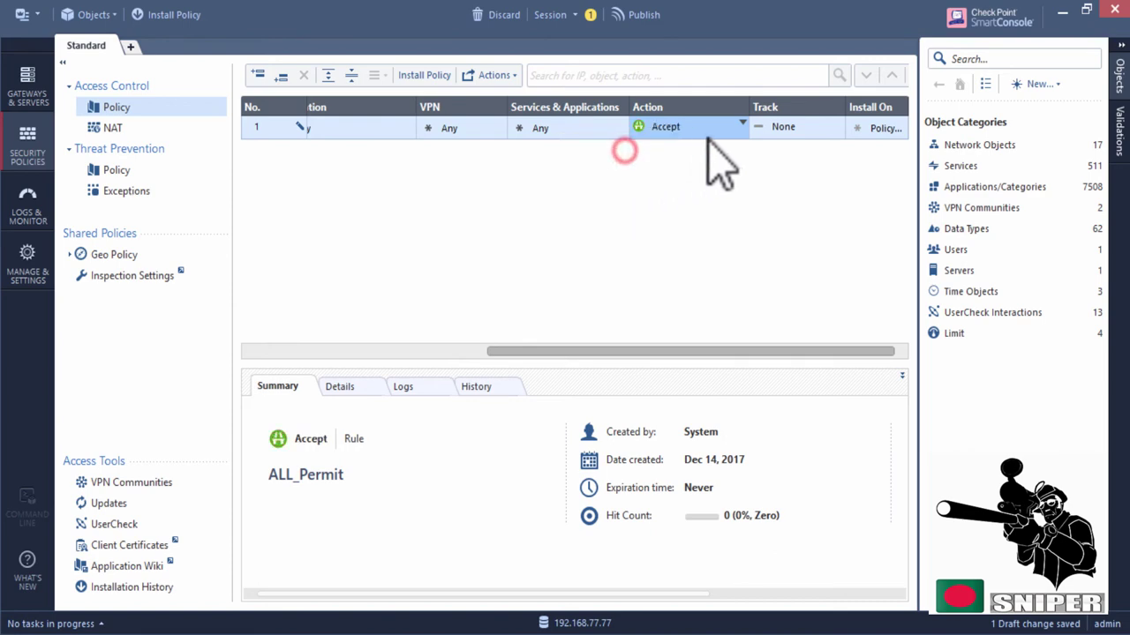
left_click(808, 126)
left_click(732, 160)
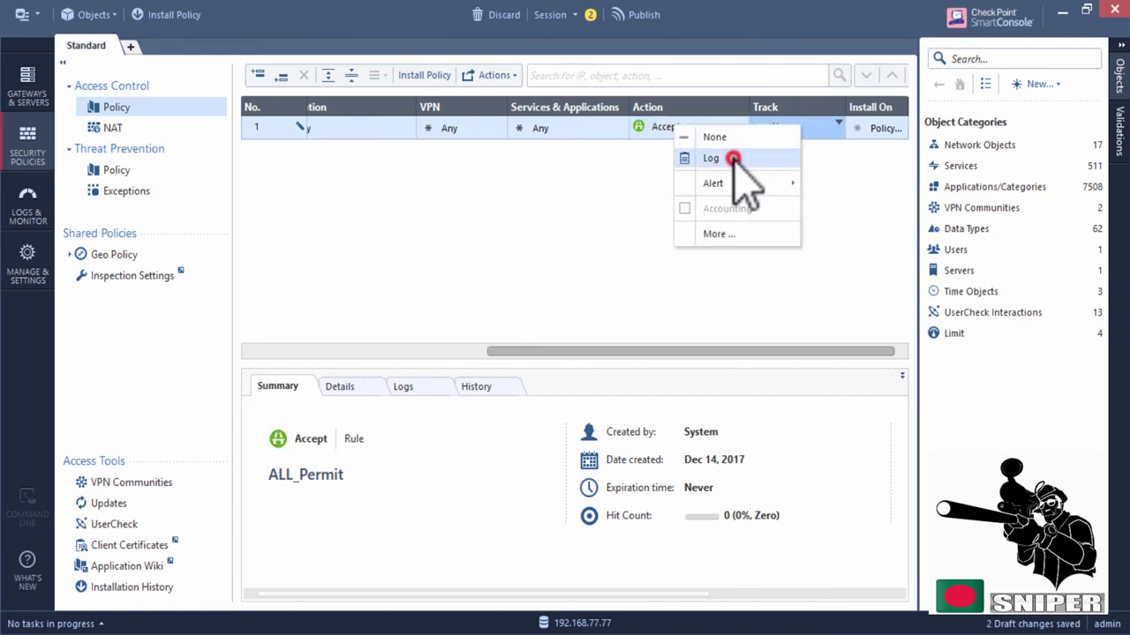
Publish the session changes and install the Standard policy's Access Control and Threat Prevention on gateway CPr8010.
left_click(646, 16)
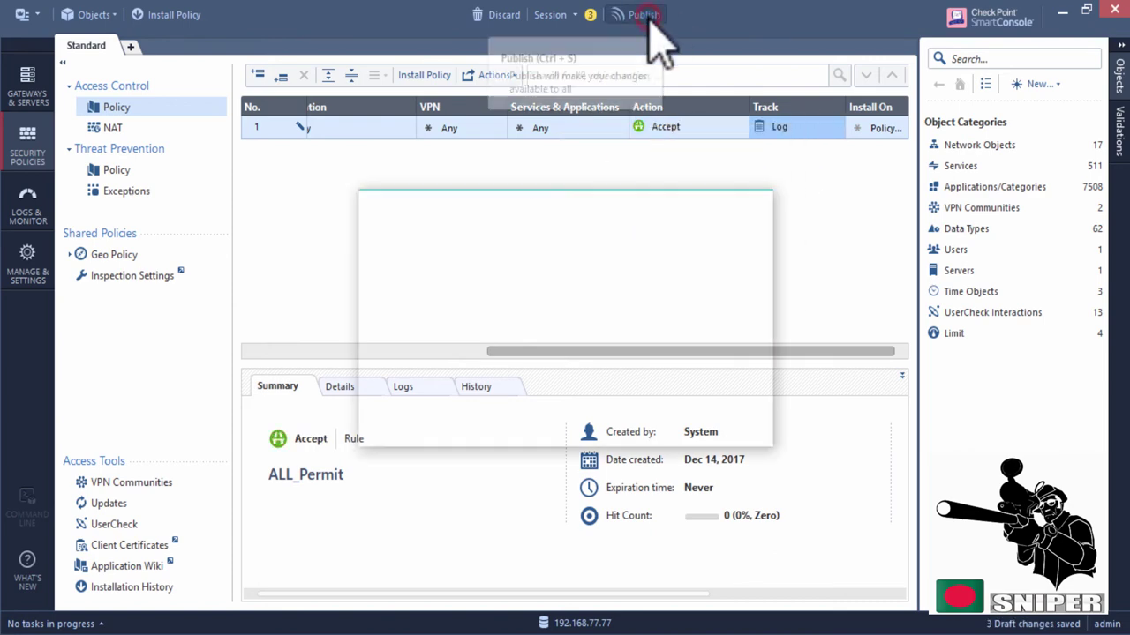
left_click(645, 426)
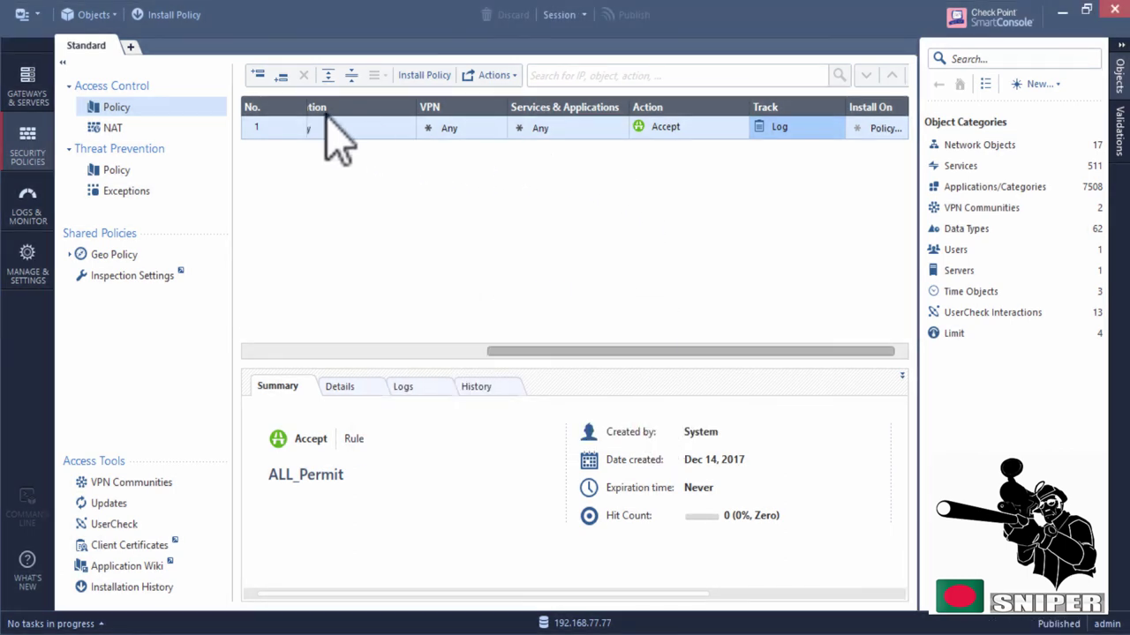
left_click(148, 15)
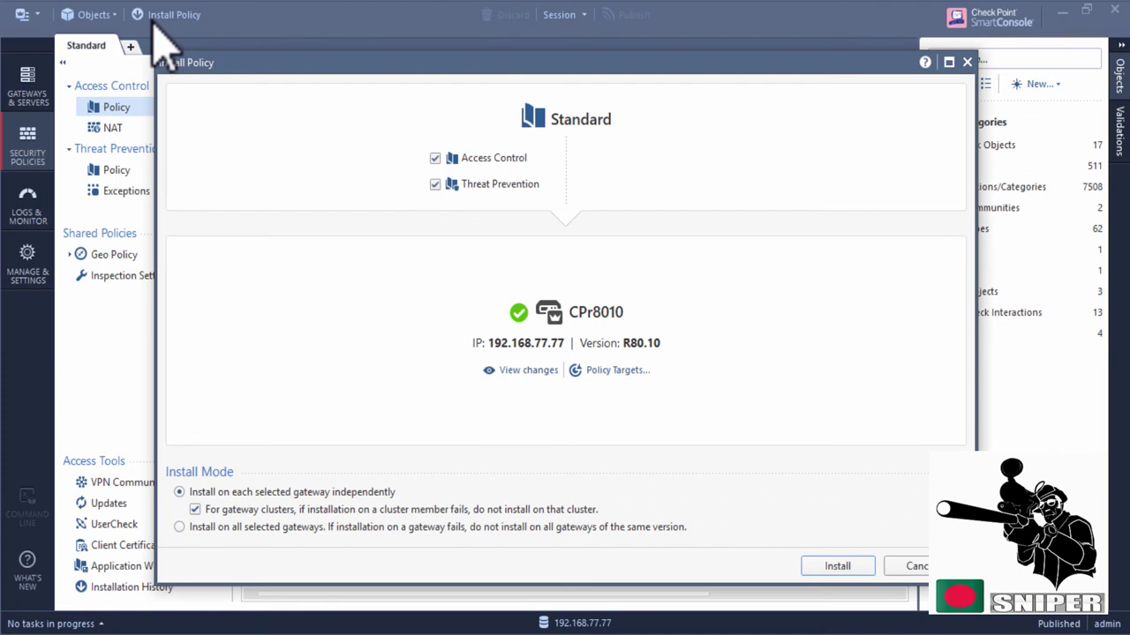
left_click(836, 568)
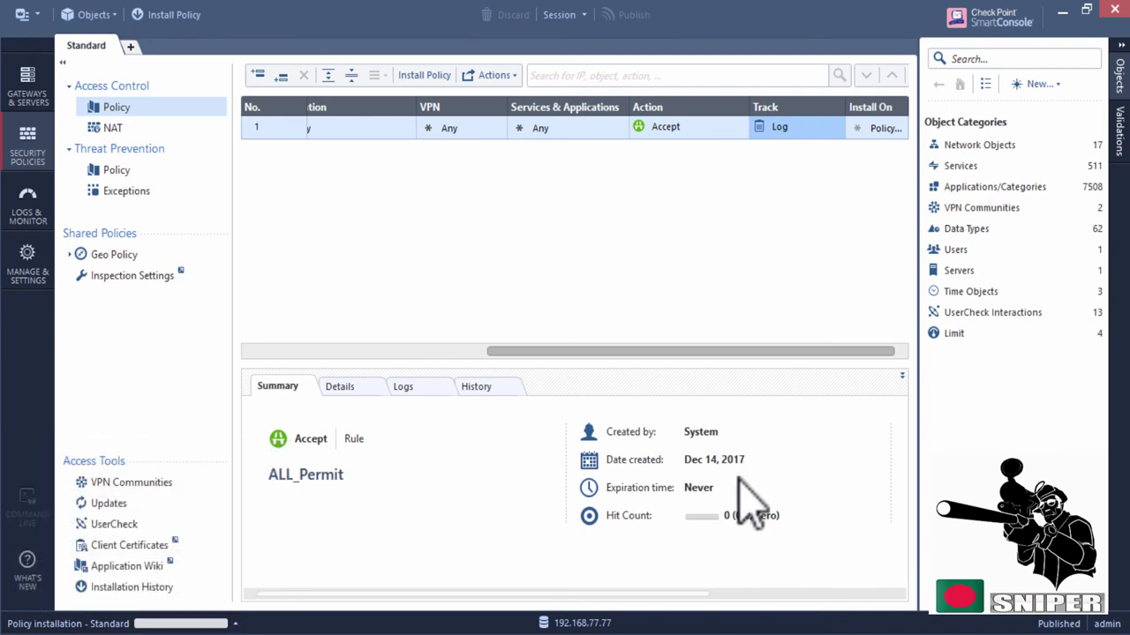
Check the details of the Standard policy installation among the recent tasks and close them.
left_click(214, 623)
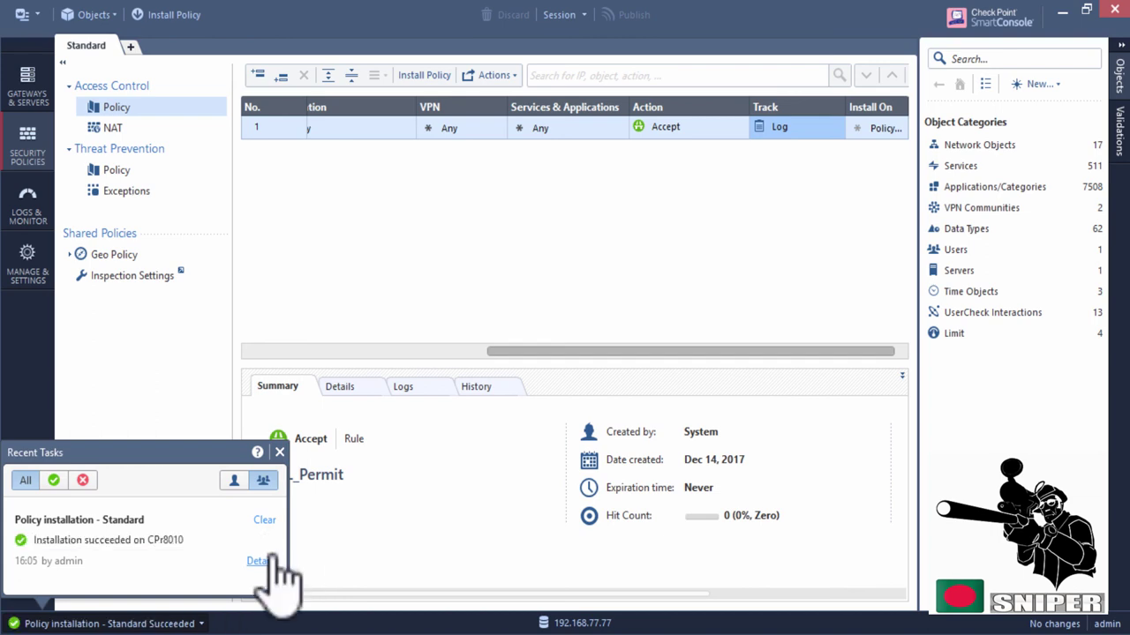
left_click(260, 560)
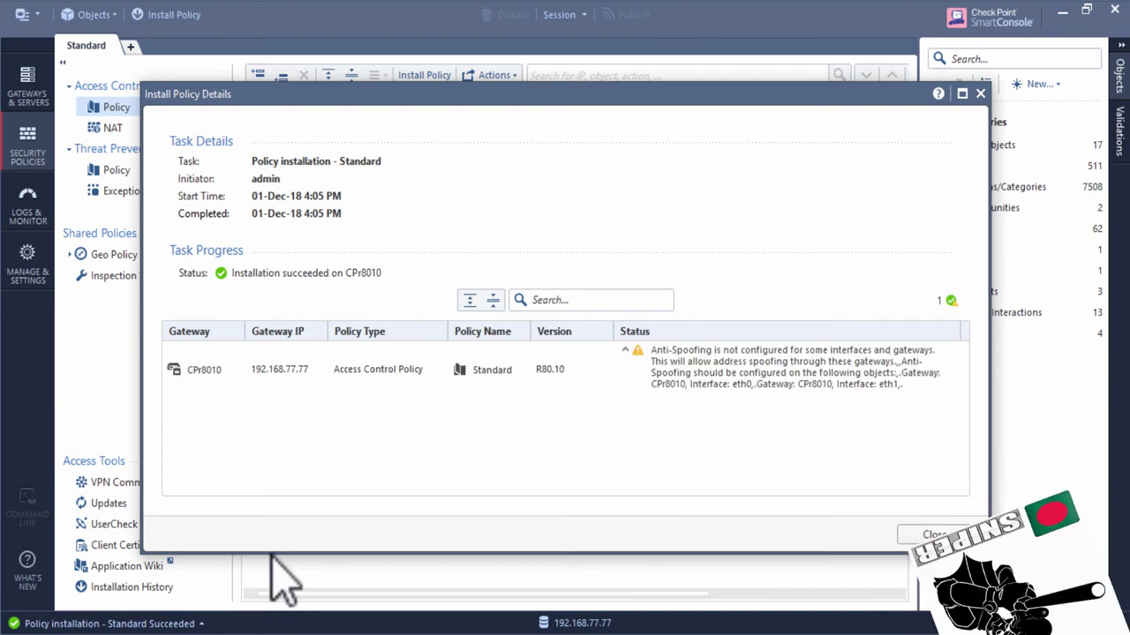
left_click(980, 93)
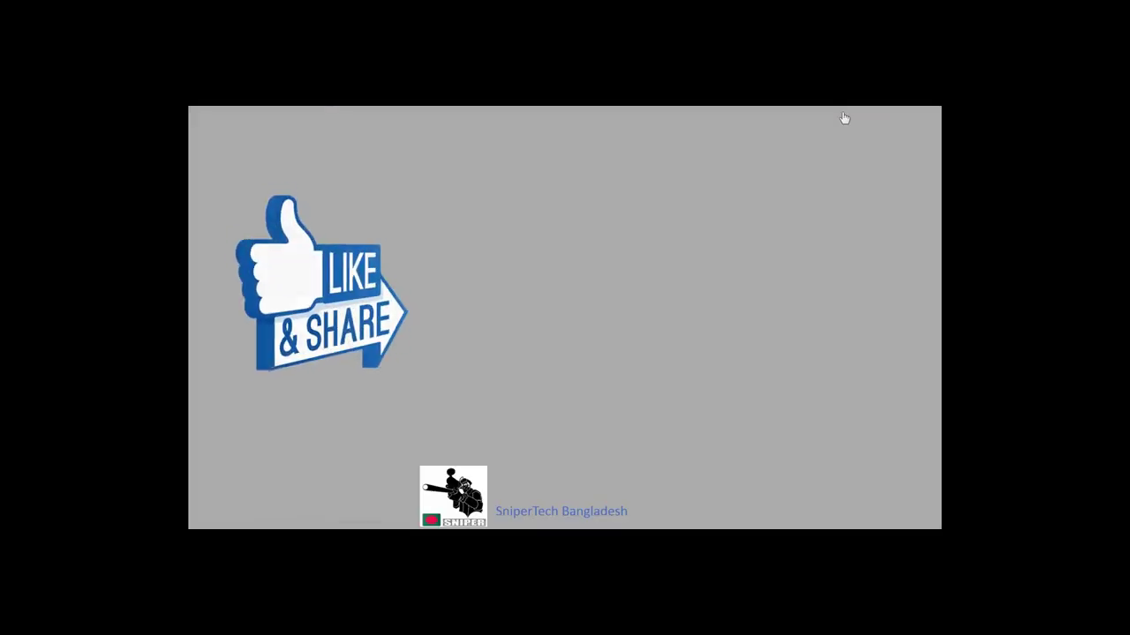